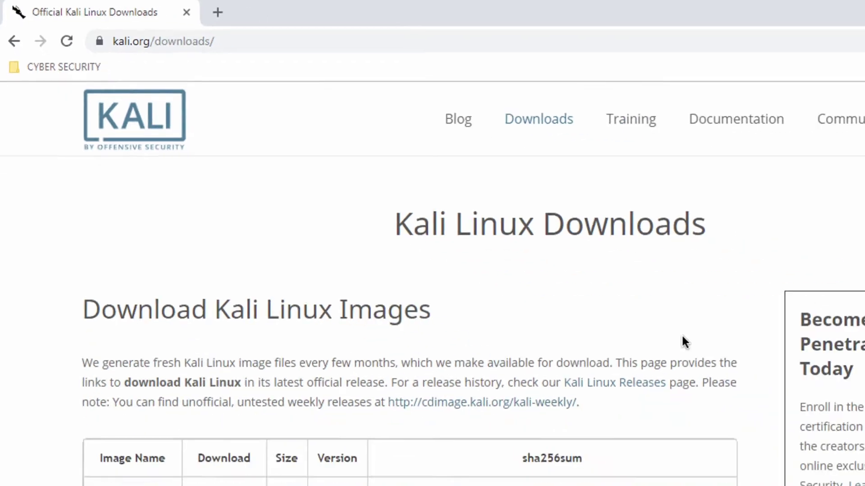
Scroll the Kali downloads table past the 2018.4 version to the VMware and VirtualBox image rows.
{"action": "scroll", "coordinate": [529, 260], "scroll_direction": "down", "scroll_amount": 5}
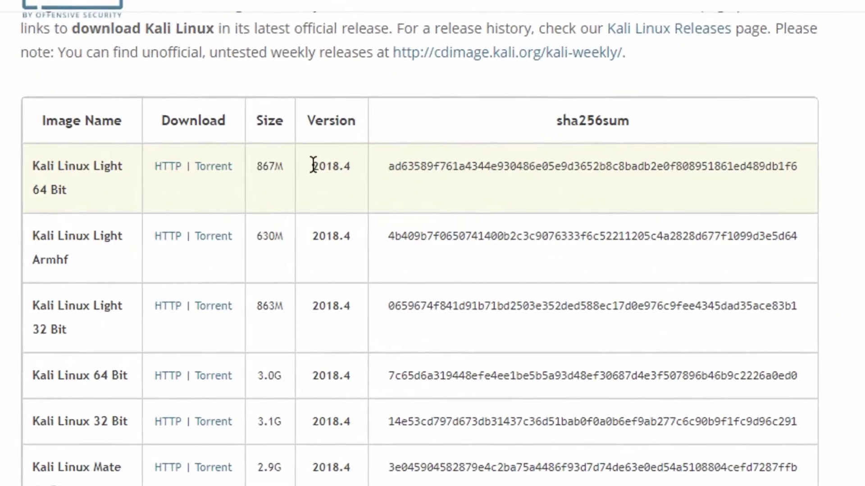
{"action": "left_click_drag", "start_coordinate": [313, 166], "coordinate": [355, 168]}
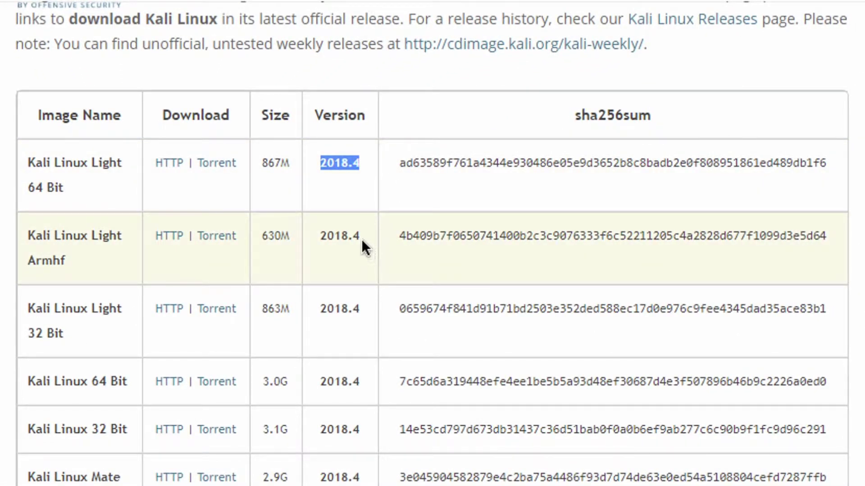
{"action": "left_click", "coordinate": [444, 167]}
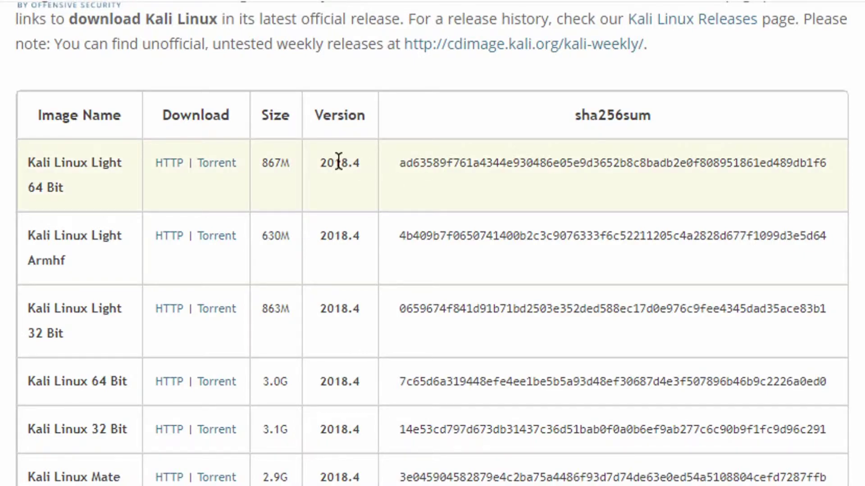
{"action": "scroll", "coordinate": [338, 162], "scroll_direction": "down", "scroll_amount": 3}
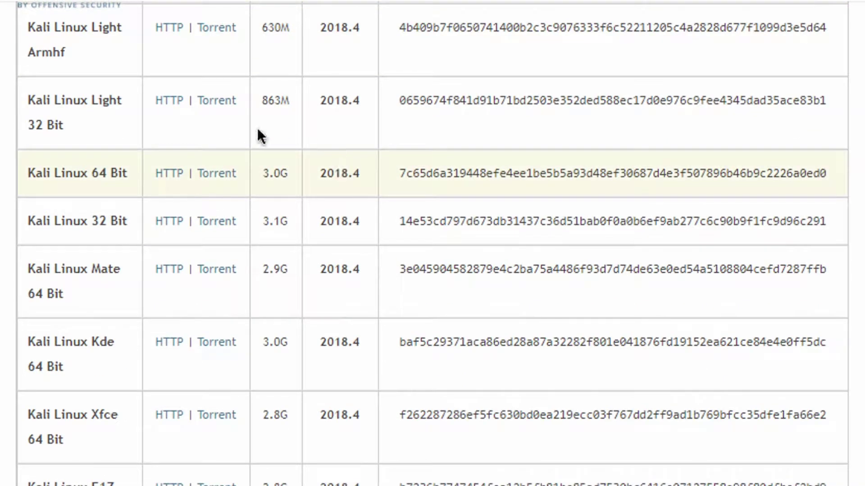
{"action": "scroll", "coordinate": [128, 129], "scroll_direction": "down", "scroll_amount": 9}
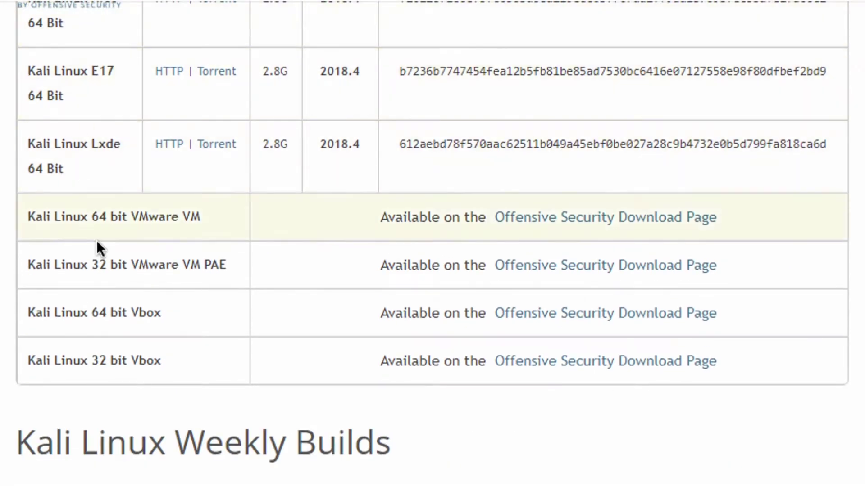
{"action": "scroll", "coordinate": [97, 242], "scroll_direction": "up", "scroll_amount": 9}
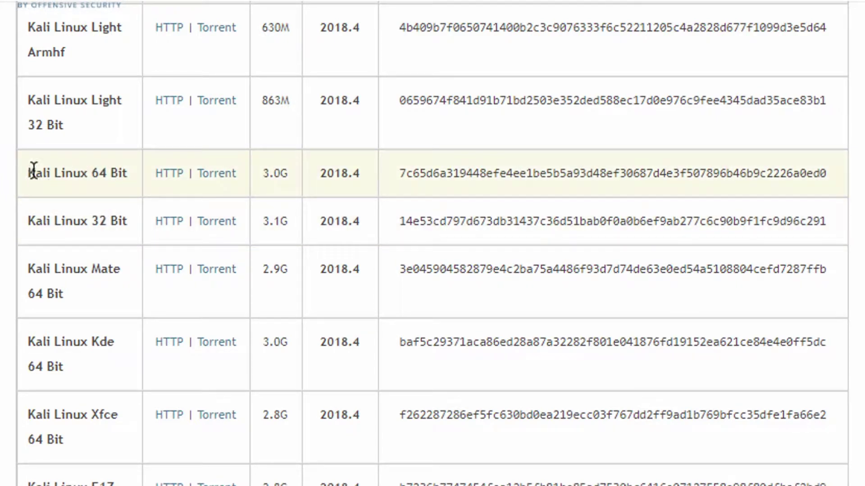
Download the Kali Linux 64 Bit torrent file and open it in µTorrent.
{"action": "left_click_drag", "start_coordinate": [34, 171], "coordinate": [127, 170]}
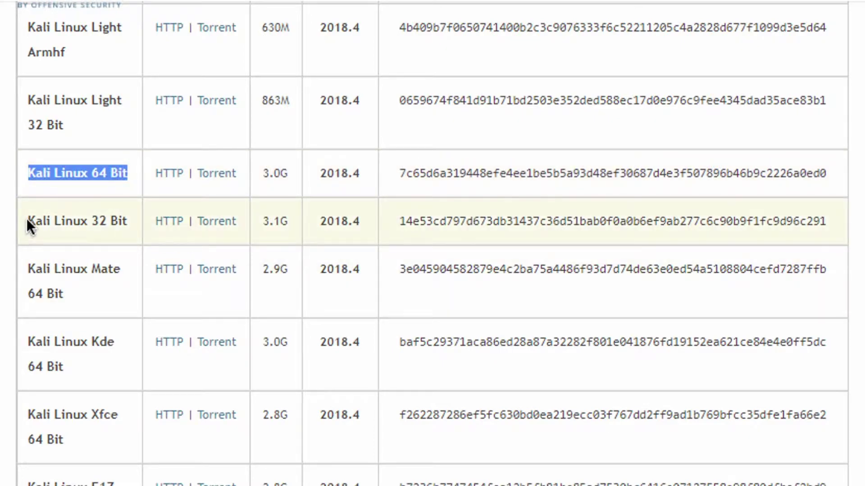
{"action": "left_click_drag", "start_coordinate": [26, 221], "coordinate": [143, 220]}
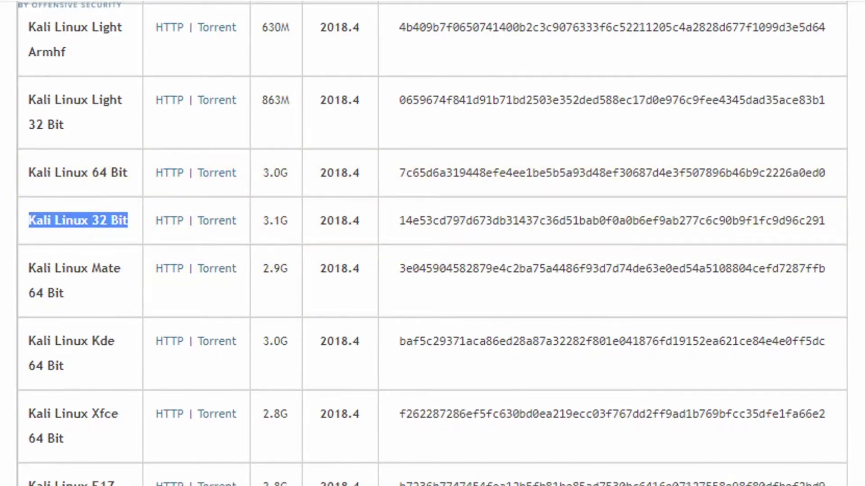
{"action": "left_click", "coordinate": [92, 172]}
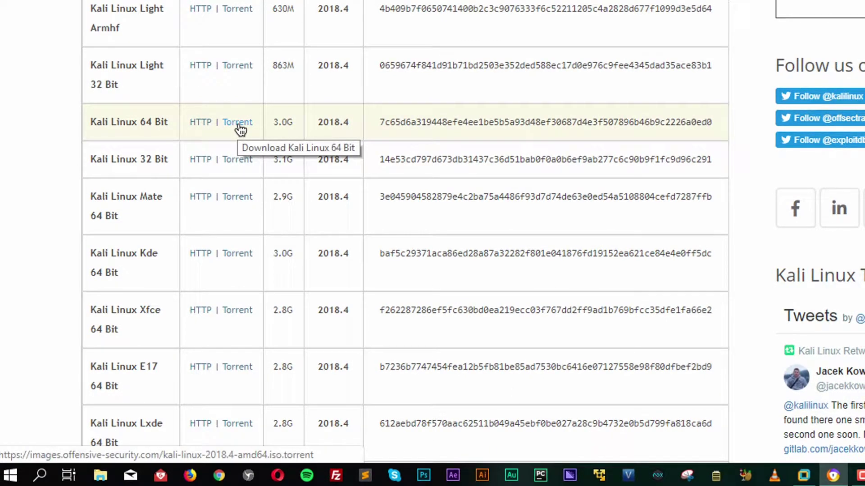
{"action": "left_click", "coordinate": [240, 129]}
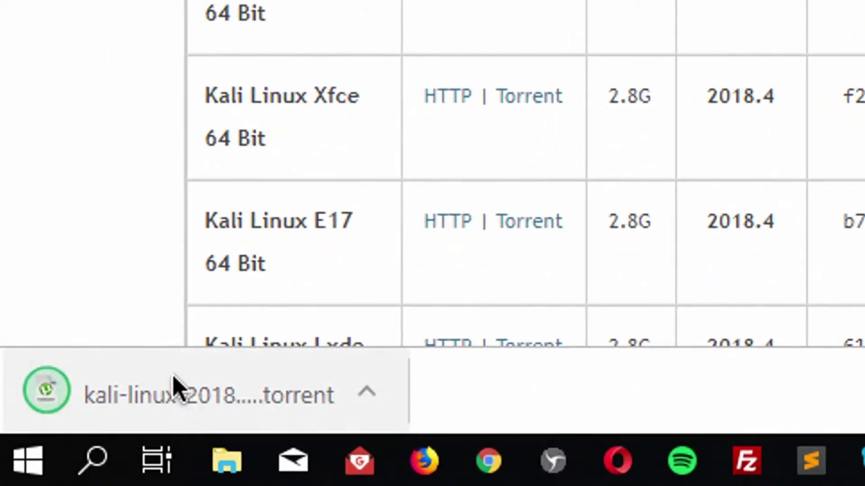
{"action": "left_click", "coordinate": [366, 393]}
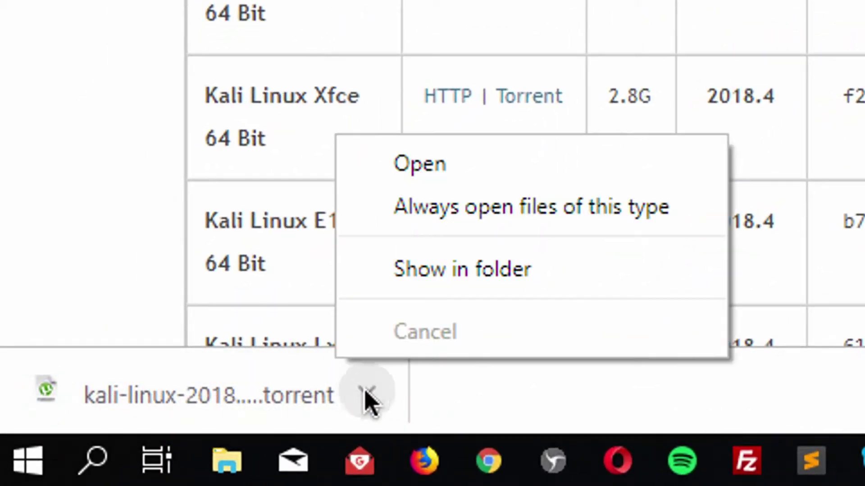
{"action": "left_click", "coordinate": [446, 167]}
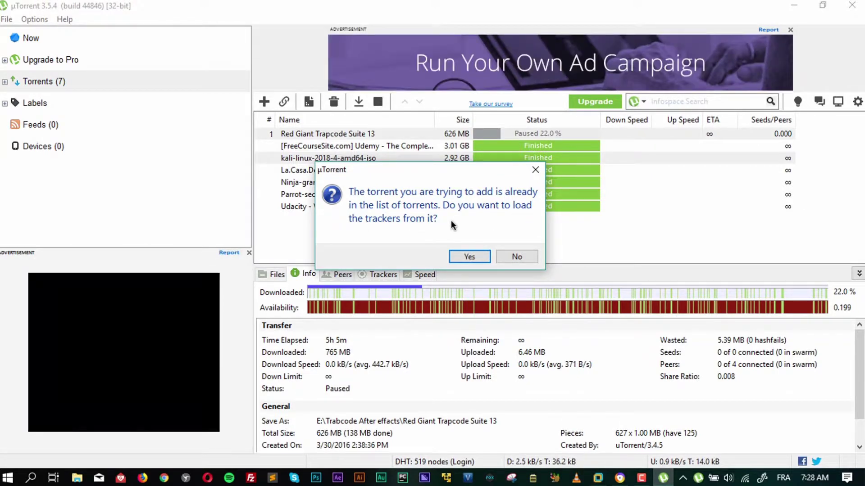
Decline loading trackers, check that kali-linux-2018-4-amd64-iso is at 100%, and close µTorrent and Chrome.
{"action": "left_click", "coordinate": [516, 258]}
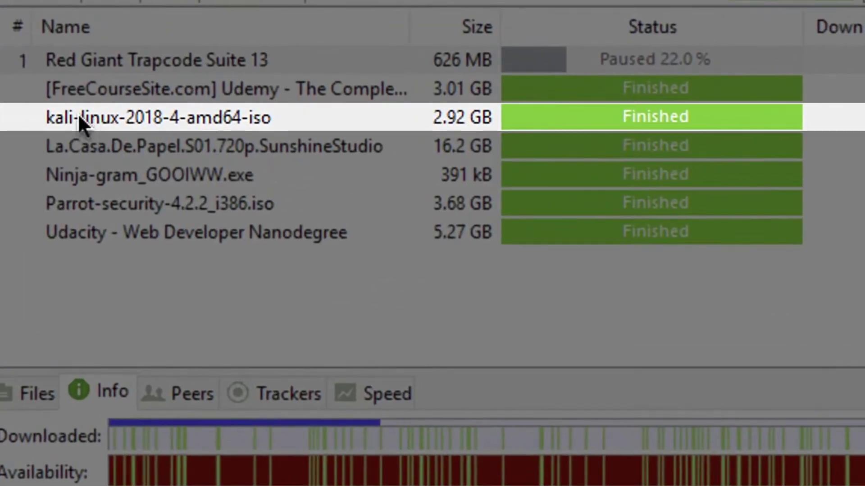
{"action": "left_click", "coordinate": [78, 114]}
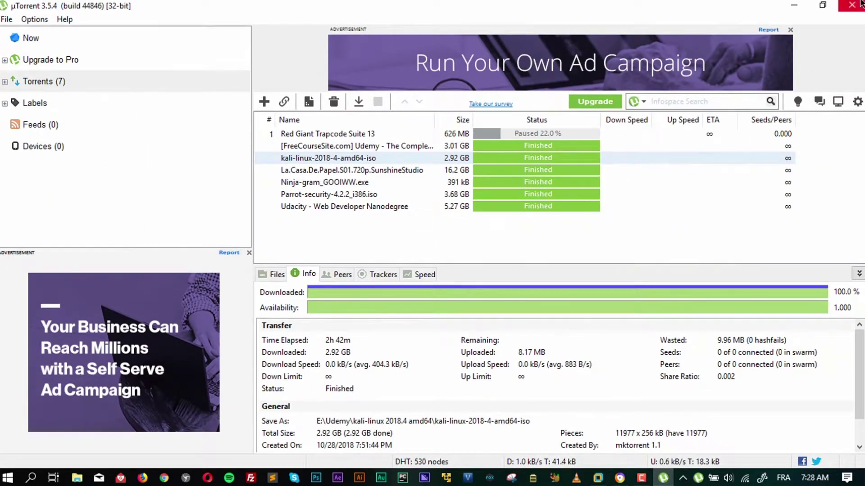
{"action": "left_click", "coordinate": [851, 4]}
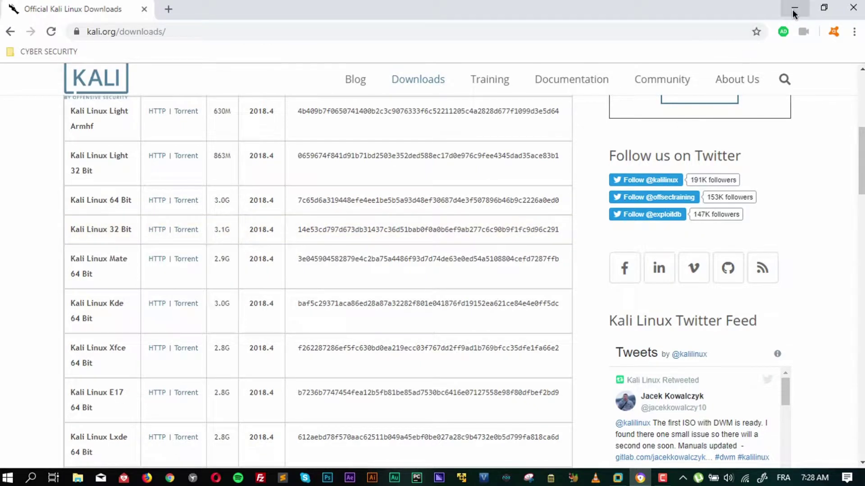
{"action": "left_click", "coordinate": [853, 8]}
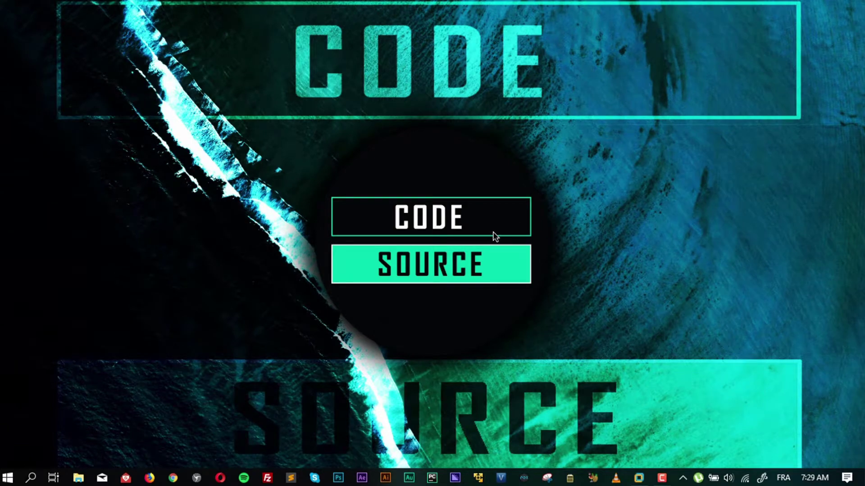
Start a typical new virtual machine installing from the kali-linux-2018.4-amd64.iso image.
{"action": "mouse_move", "coordinate": [637, 478]}
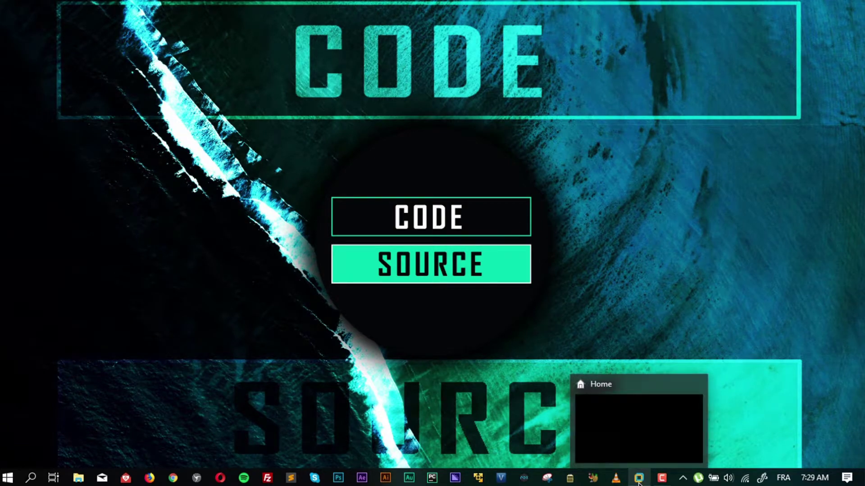
{"action": "left_click", "coordinate": [604, 436]}
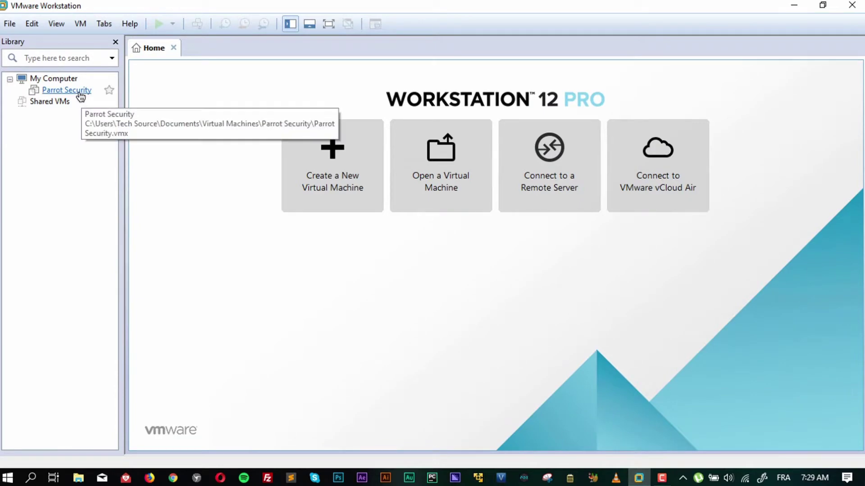
{"action": "left_click", "coordinate": [326, 153]}
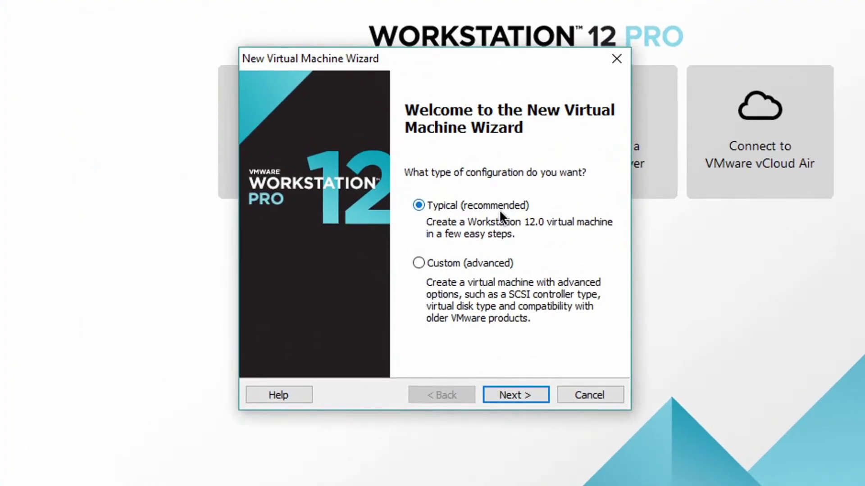
{"action": "left_click", "coordinate": [530, 396]}
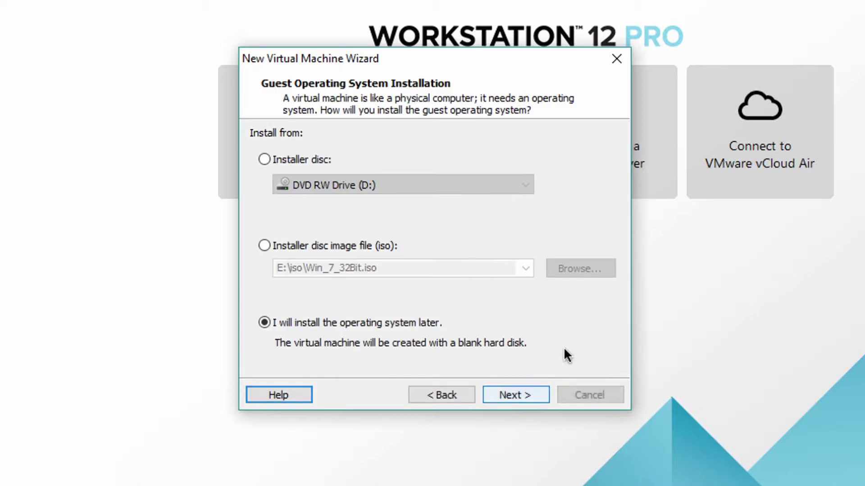
{"action": "left_click", "coordinate": [300, 245]}
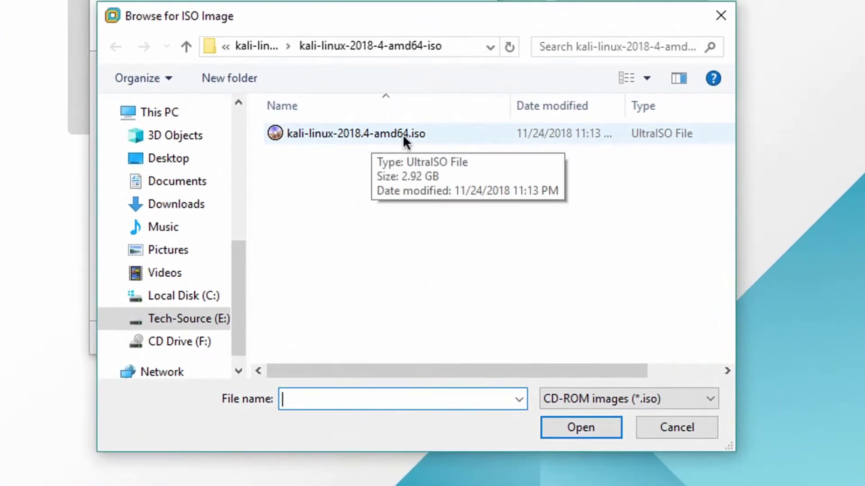
{"action": "left_click", "coordinate": [351, 130]}
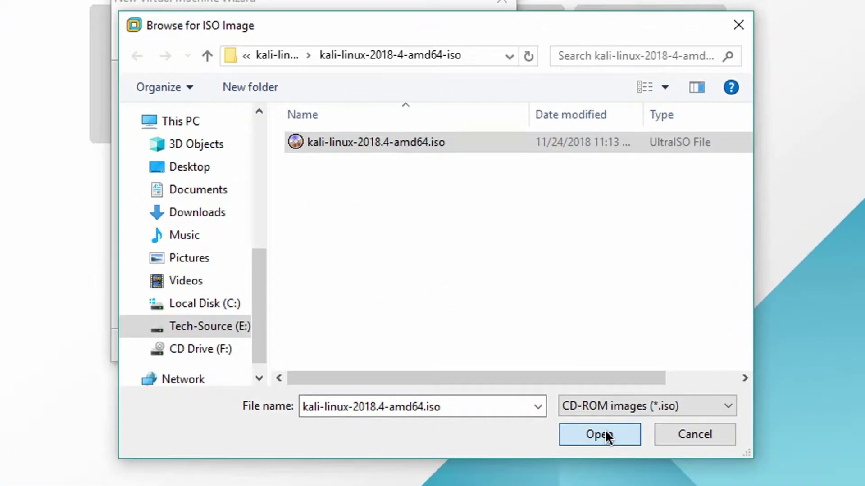
{"action": "left_click", "coordinate": [581, 427]}
{"action": "left_click", "coordinate": [496, 438]}
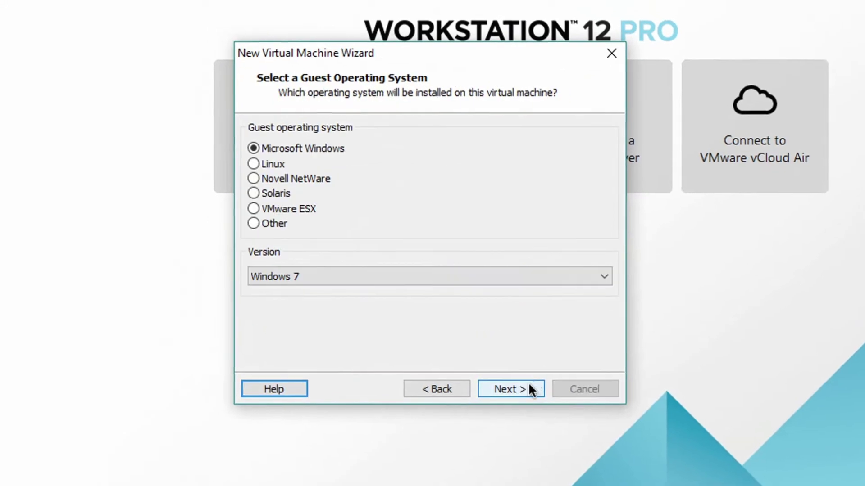
Set the guest operating system to Linux, version Ubuntu 64-bit.
{"action": "left_click", "coordinate": [274, 165]}
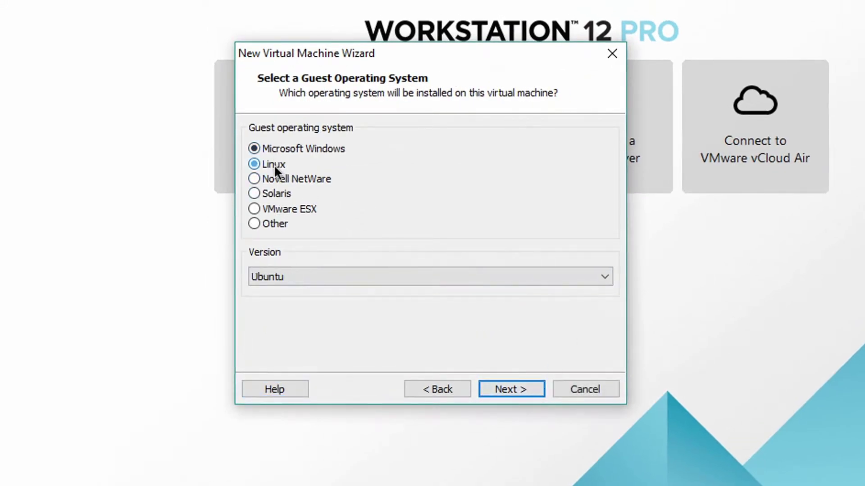
{"action": "left_click", "coordinate": [396, 276]}
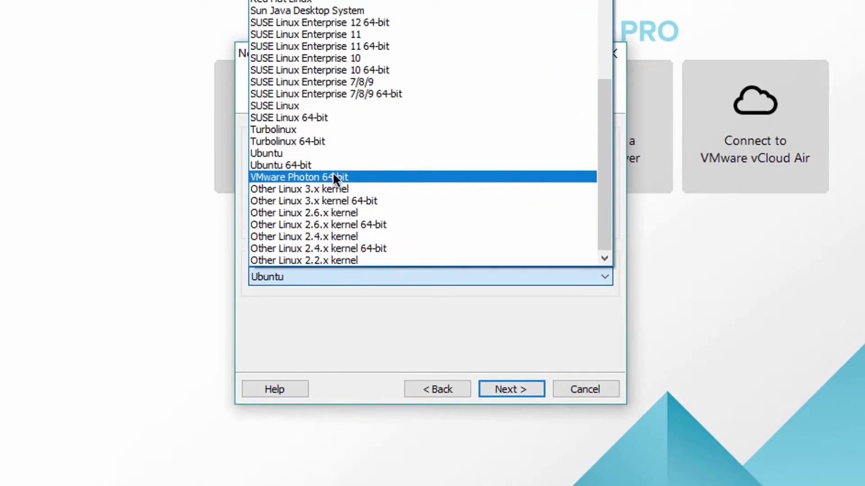
{"action": "left_click", "coordinate": [301, 165]}
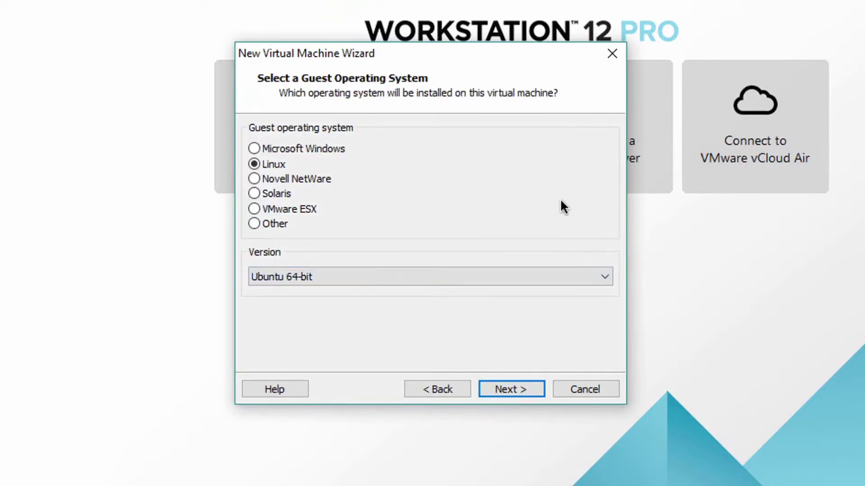
{"action": "left_click", "coordinate": [536, 388]}
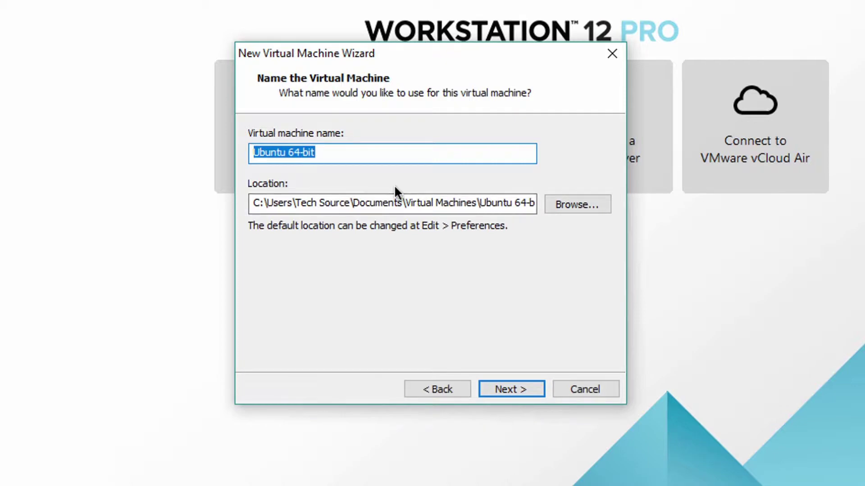
Name the machine 'Kali Linux 2018.4' and enter 64 GB as the maximum disk size.
{"action": "type", "text": "Kali "}
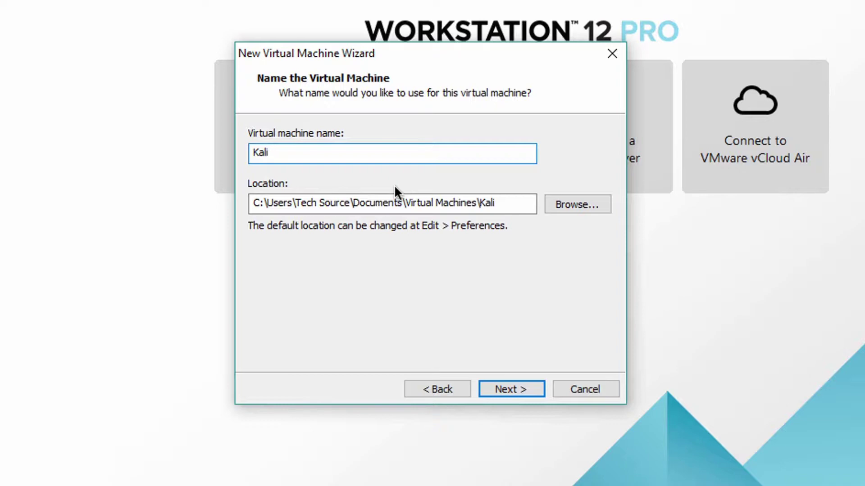
{"action": "type", "text": "Linux 2018.4"}
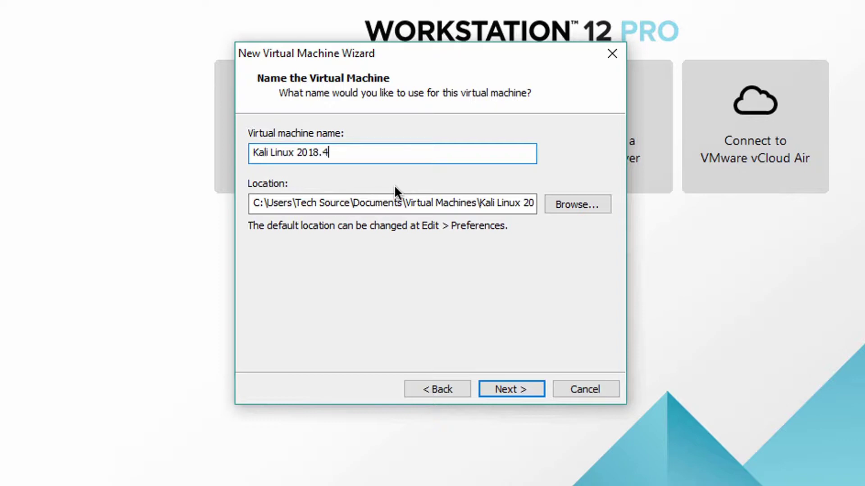
{"action": "left_click", "coordinate": [520, 390]}
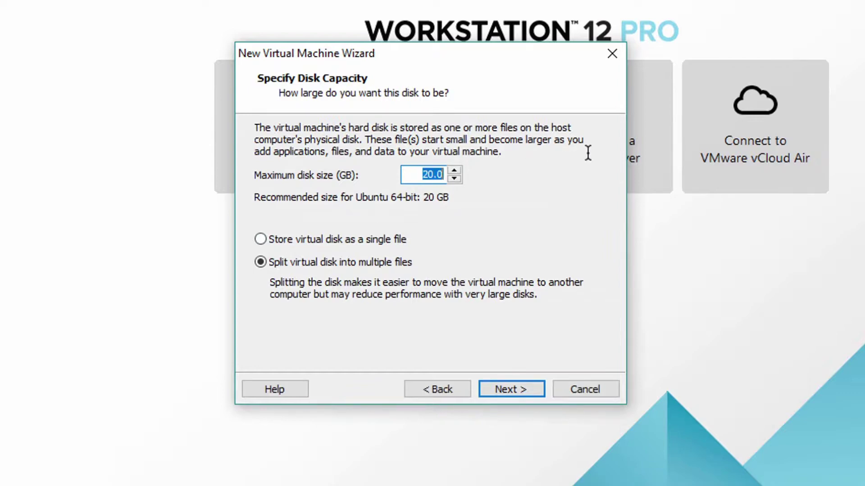
{"action": "type", "text": "64"}
In the hardware customization, raise the machine's memory to about 7 GB.
{"action": "left_click", "coordinate": [525, 390]}
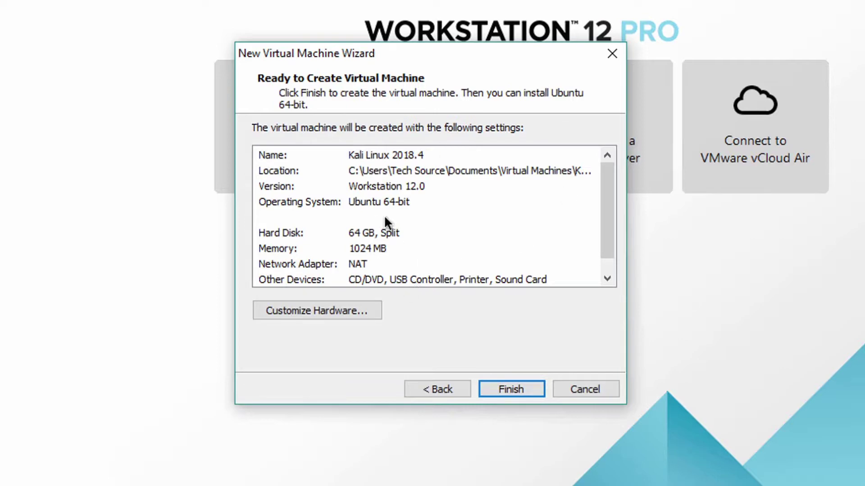
{"action": "left_click", "coordinate": [332, 310]}
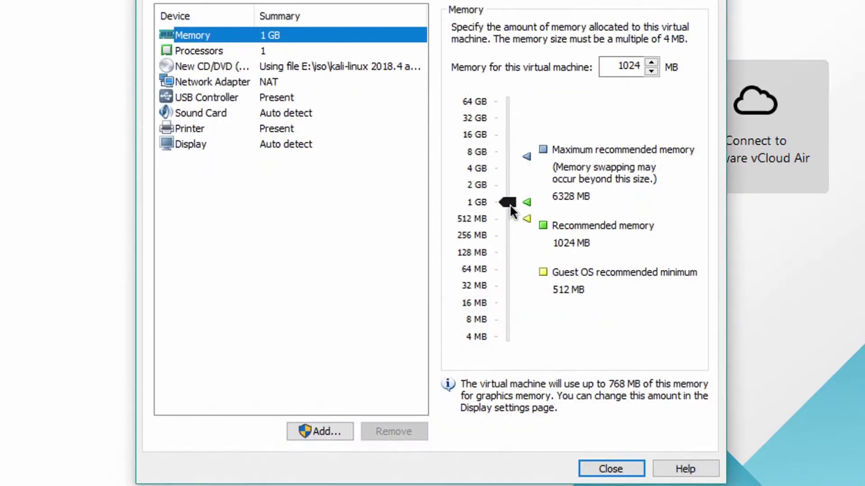
{"action": "left_click_drag", "start_coordinate": [509, 204], "coordinate": [518, 163]}
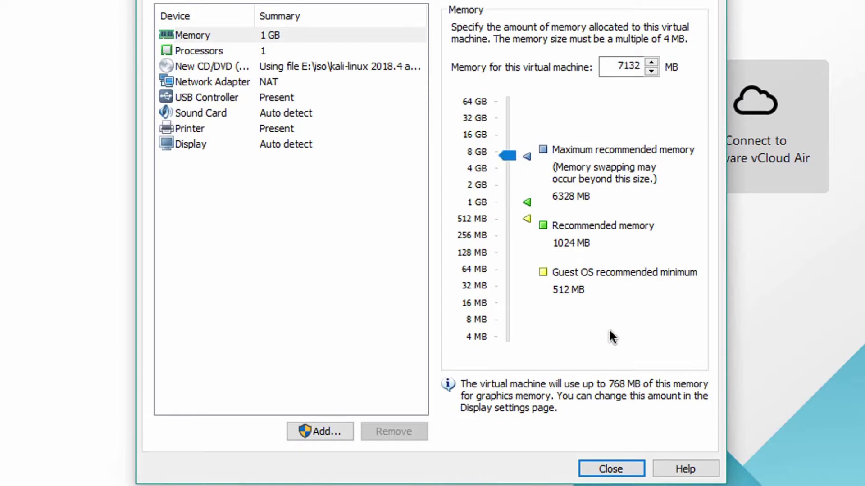
Keep one processor and set four cores per processor.
{"action": "left_click", "coordinate": [247, 53]}
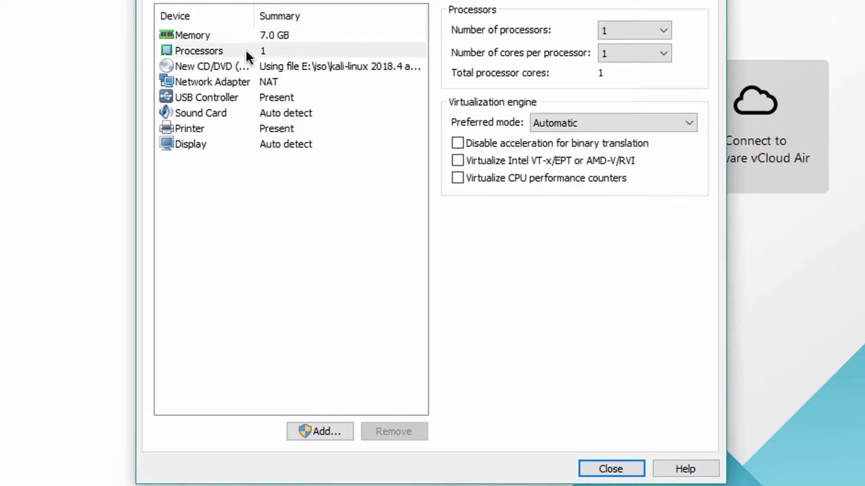
{"action": "left_click", "coordinate": [650, 23]}
{"action": "left_click", "coordinate": [651, 27]}
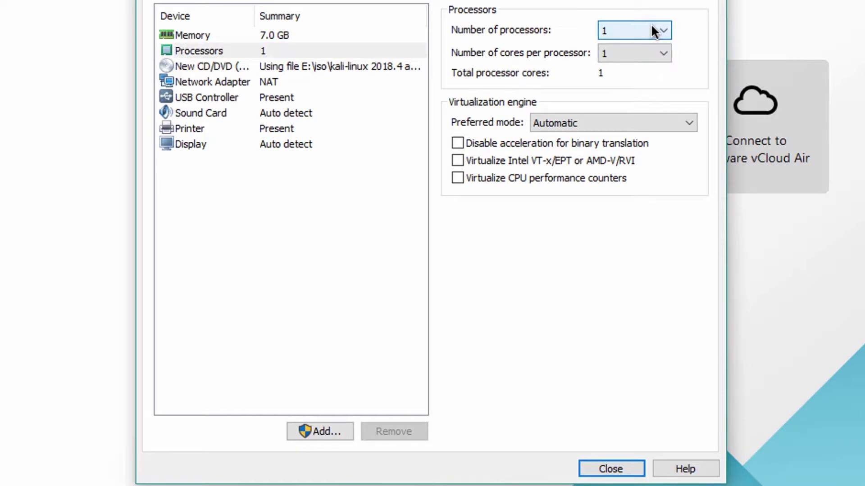
{"action": "left_click", "coordinate": [652, 27]}
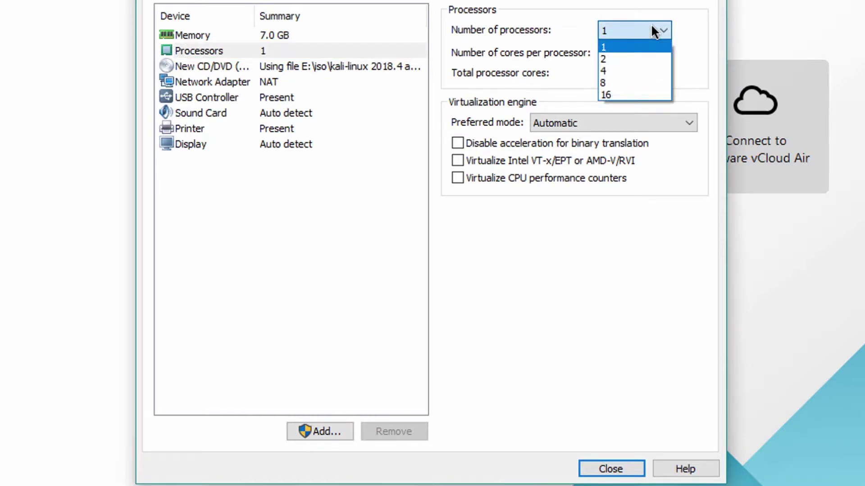
{"action": "left_click", "coordinate": [652, 27]}
{"action": "left_click", "coordinate": [649, 50]}
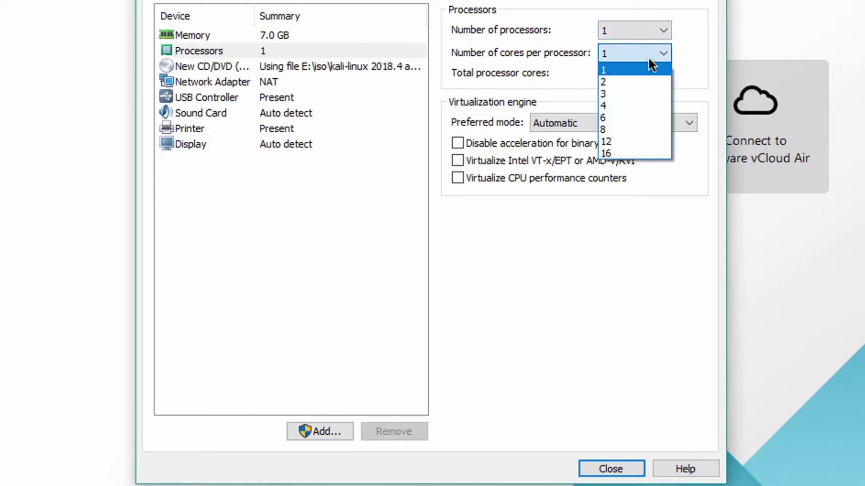
{"action": "left_click", "coordinate": [626, 101]}
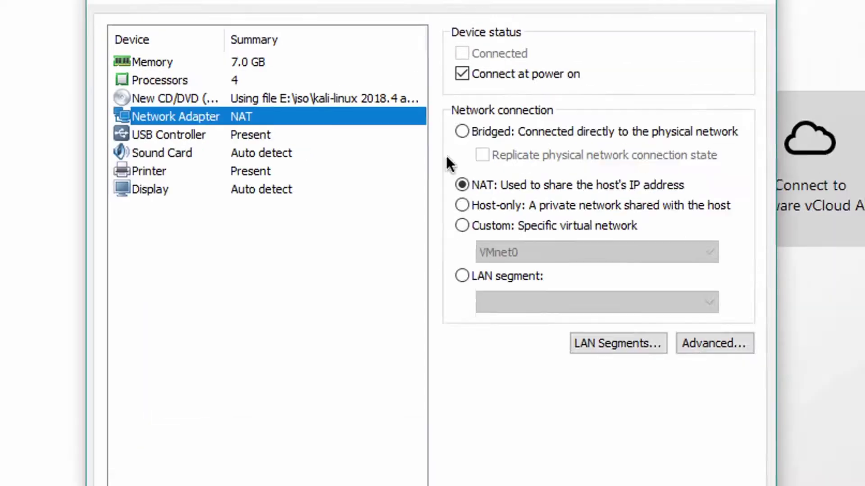
Set graphics memory to 2 GB with host monitor settings, then finish creating the machine.
{"action": "left_click", "coordinate": [203, 194]}
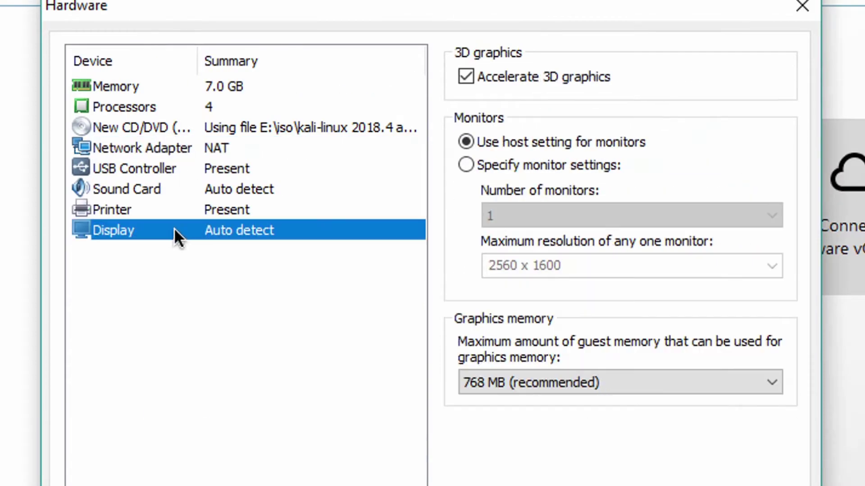
{"action": "left_click", "coordinate": [534, 327]}
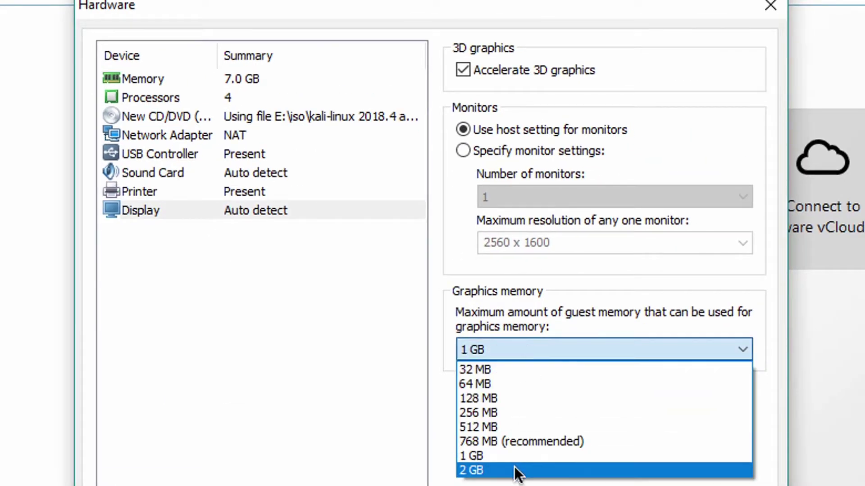
{"action": "left_click", "coordinate": [518, 469]}
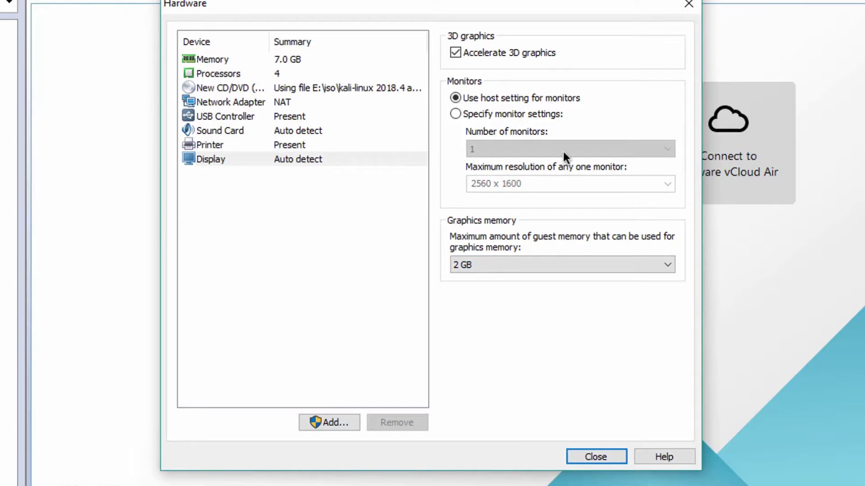
{"action": "left_click", "coordinate": [456, 113]}
{"action": "left_click", "coordinate": [666, 184]}
{"action": "left_click", "coordinate": [667, 184]}
{"action": "left_click", "coordinate": [456, 97]}
{"action": "key", "text": "Return"}
{"action": "left_click", "coordinate": [504, 384]}
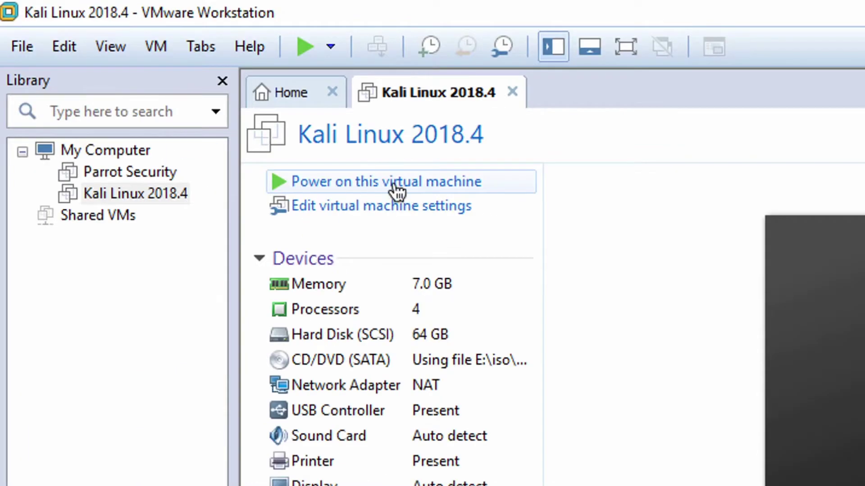
Power on the Kali Linux 2018.4 machine and boot the Graphical install option.
{"action": "left_click", "coordinate": [394, 185]}
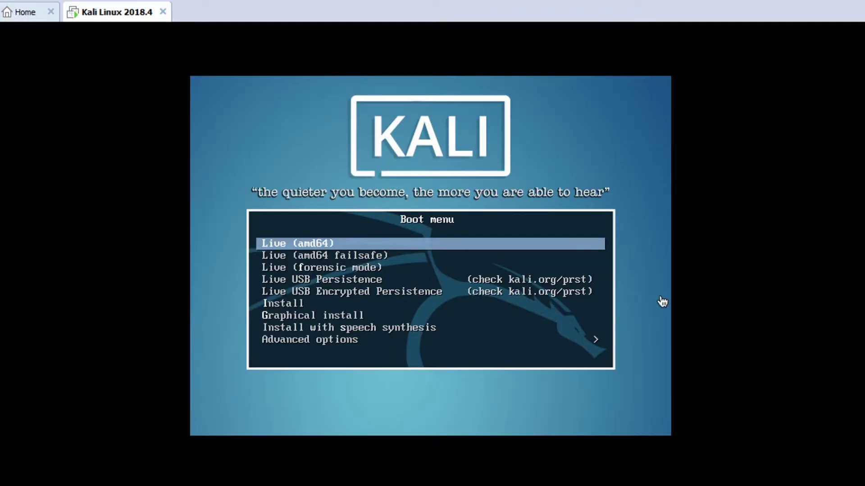
{"action": "key", "text": "Down"}
{"action": "key", "text": "Down"}
{"action": "key", "text": "Down"}
{"action": "key", "text": "Down"}
{"action": "key", "text": "Down"}
{"action": "key", "text": "Down"}
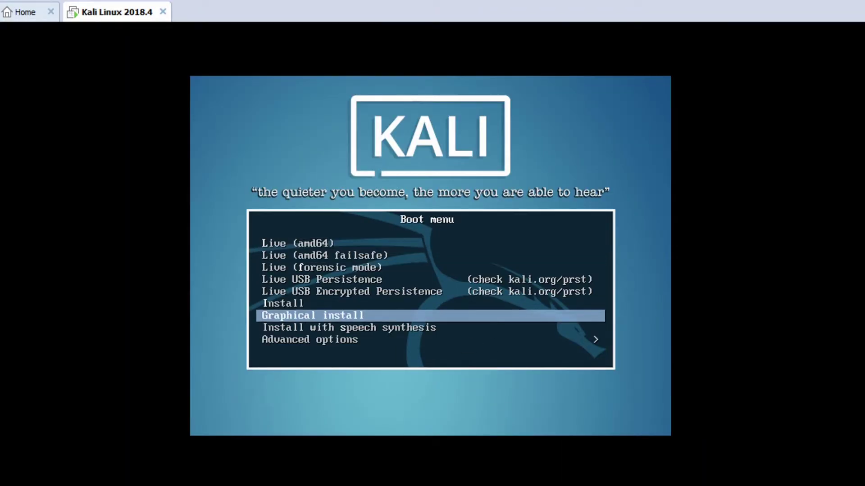
{"action": "key", "text": "Up"}
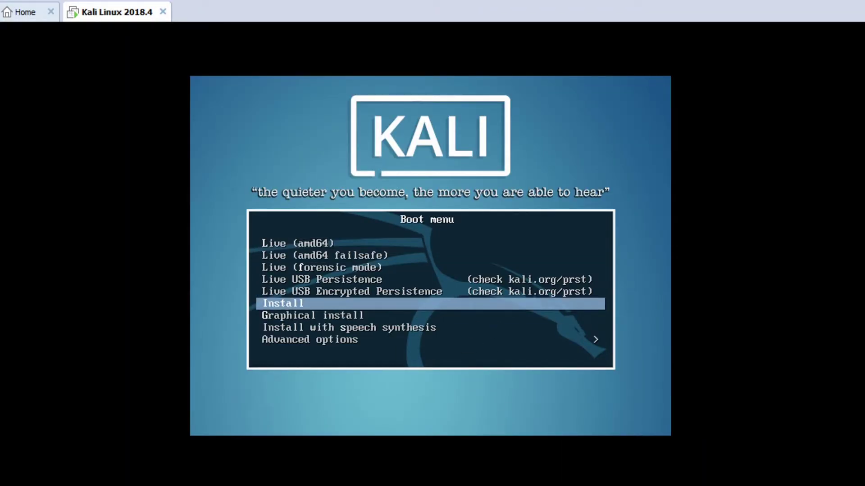
{"action": "key", "text": "Down"}
{"action": "key", "text": "Return"}
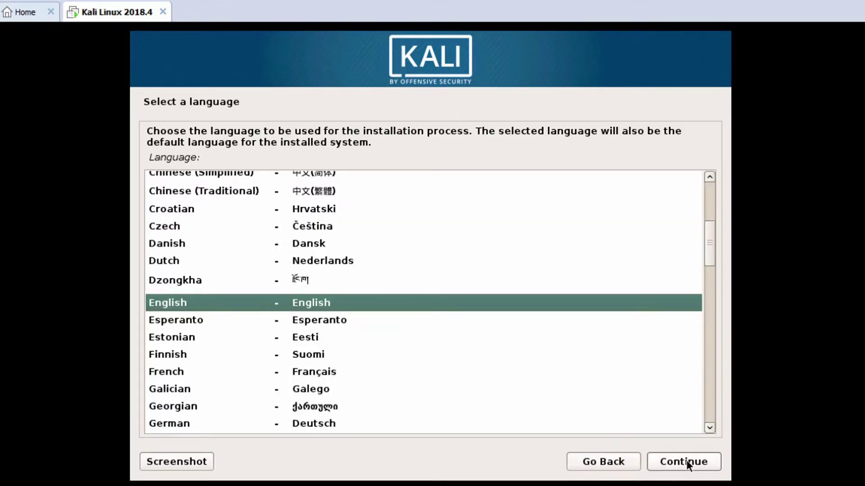
Accept the default language and United States location, and choose the French keymap.
{"action": "left_click", "coordinate": [686, 464]}
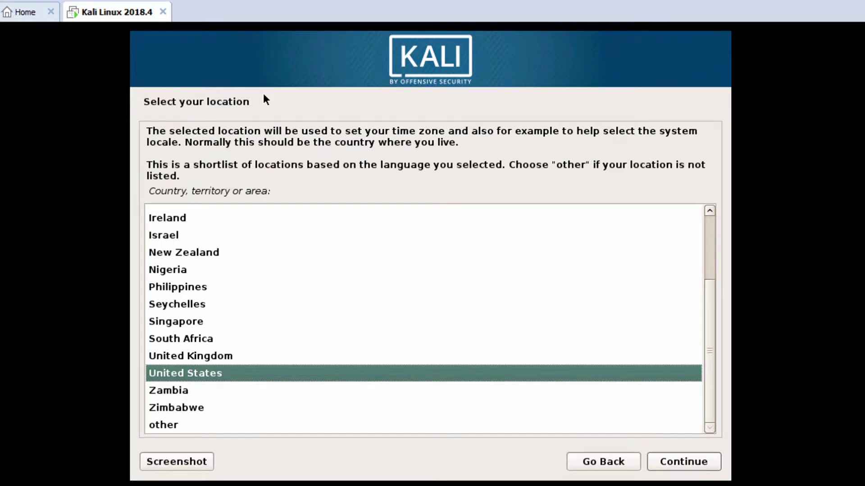
{"action": "left_click", "coordinate": [702, 463]}
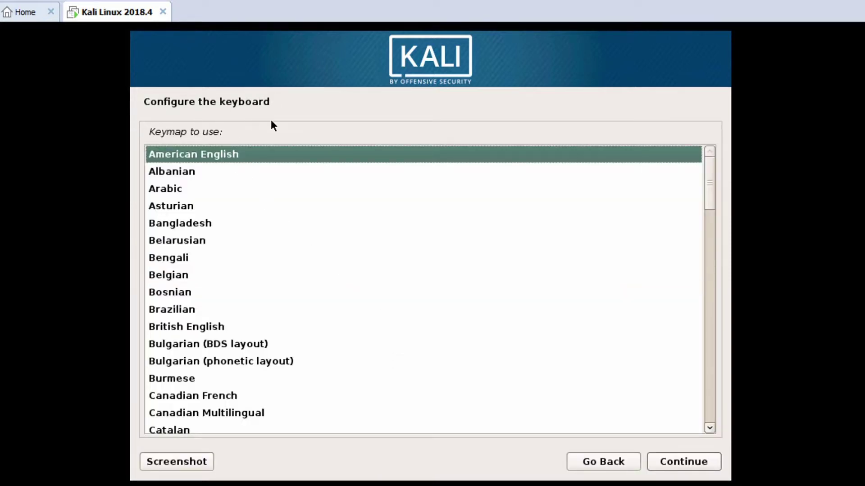
{"action": "scroll", "coordinate": [224, 285], "scroll_direction": "down", "scroll_amount": 7}
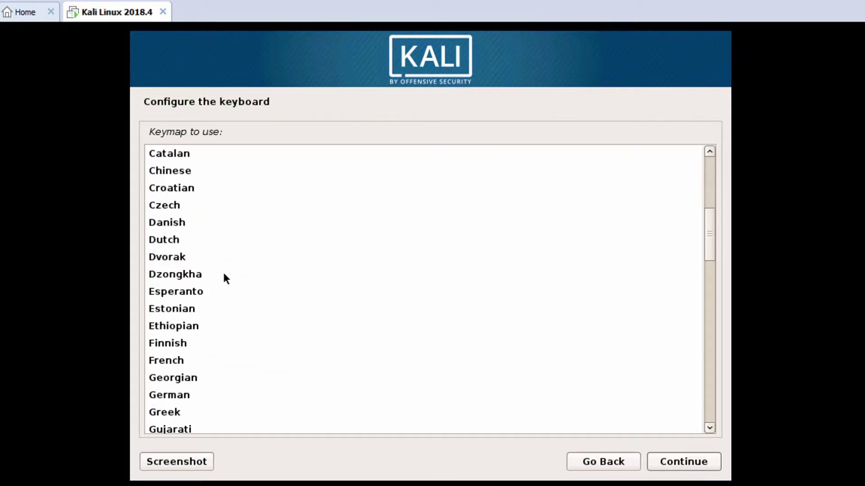
{"action": "left_click", "coordinate": [166, 280]}
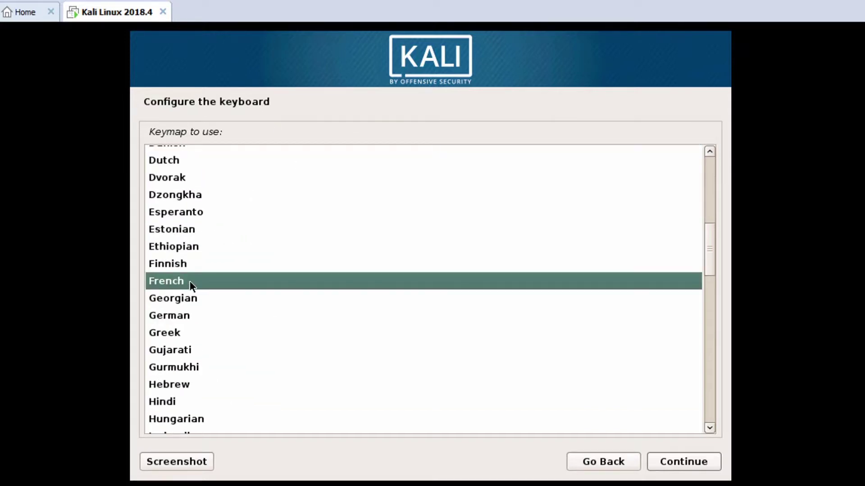
{"action": "left_click", "coordinate": [704, 464]}
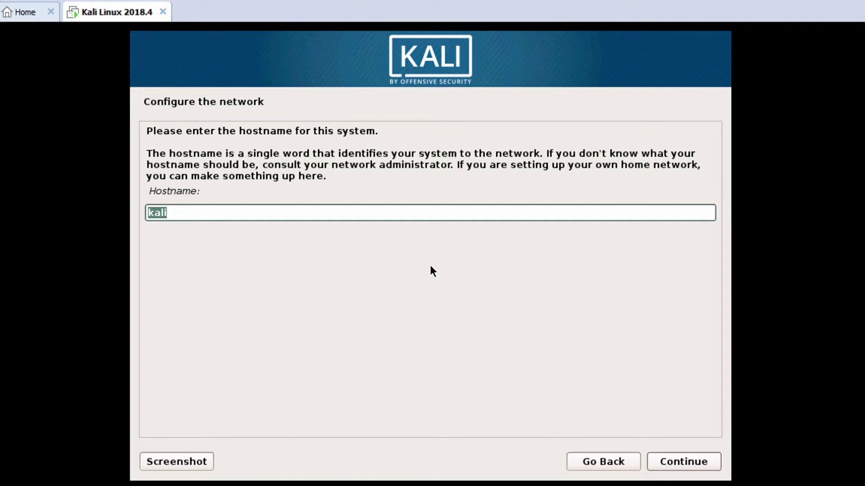
Set the hostname to CISSP and the domain name to CodeSourceSecurity.ga.
{"action": "type", "text": "CISSP"}
{"action": "left_click", "coordinate": [682, 463]}
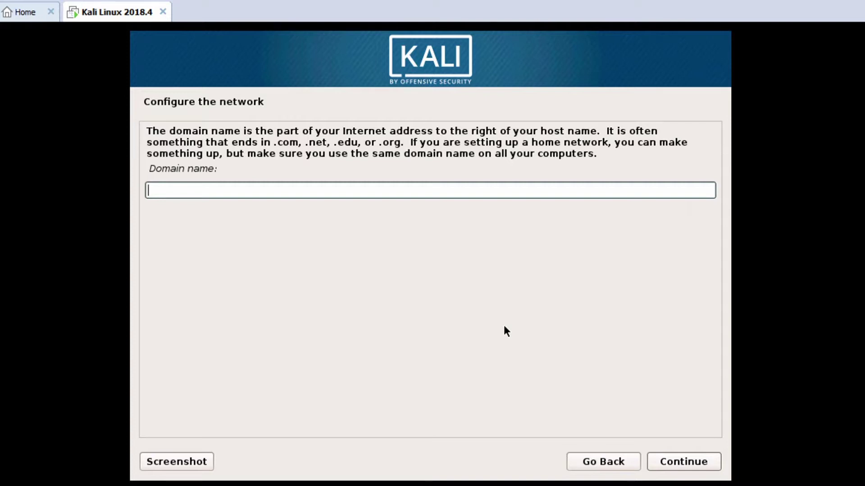
{"action": "type", "text": "CodeSourceSe"}
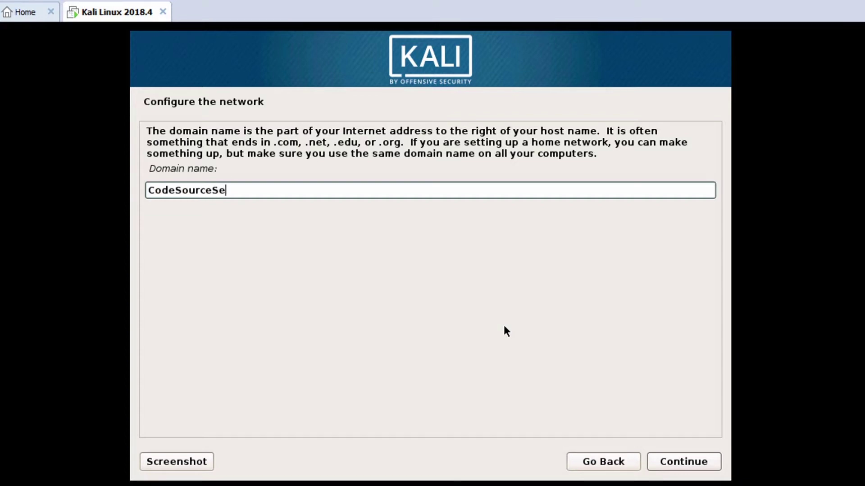
{"action": "type", "text": "curity.ga"}
{"action": "key", "text": "Return"}
Enter and confirm the root password, then accept the clock settings.
{"action": "key", "text": "Tab"}
{"action": "key", "text": "Tab"}
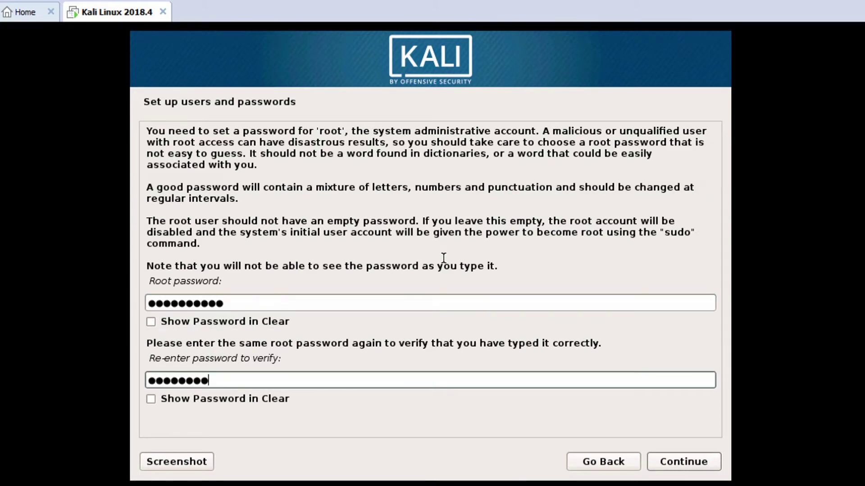
{"action": "key", "text": "Return"}
{"action": "left_click", "coordinate": [696, 464]}
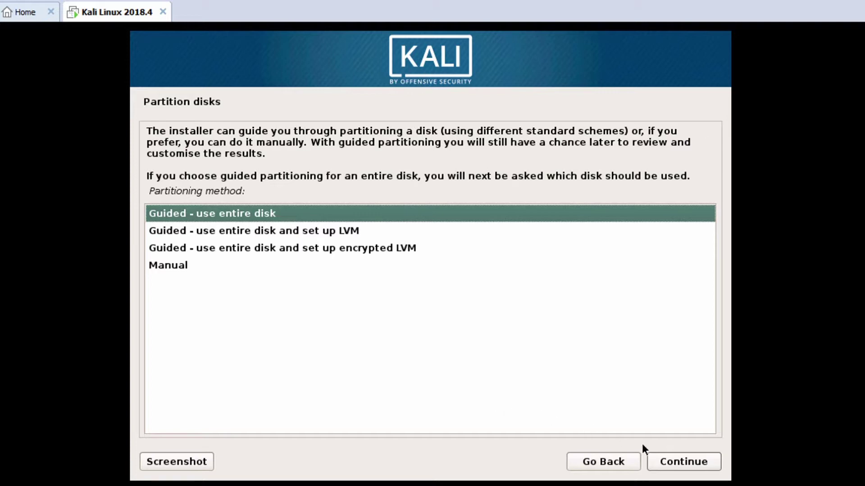
Guided-partition the entire SCSI disk with all files in one partition and write the changes.
{"action": "left_click", "coordinate": [675, 462]}
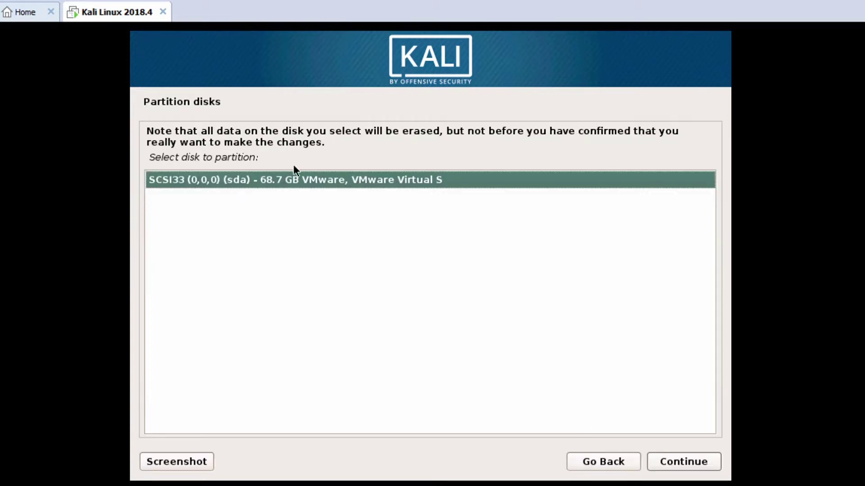
{"action": "left_click", "coordinate": [691, 468]}
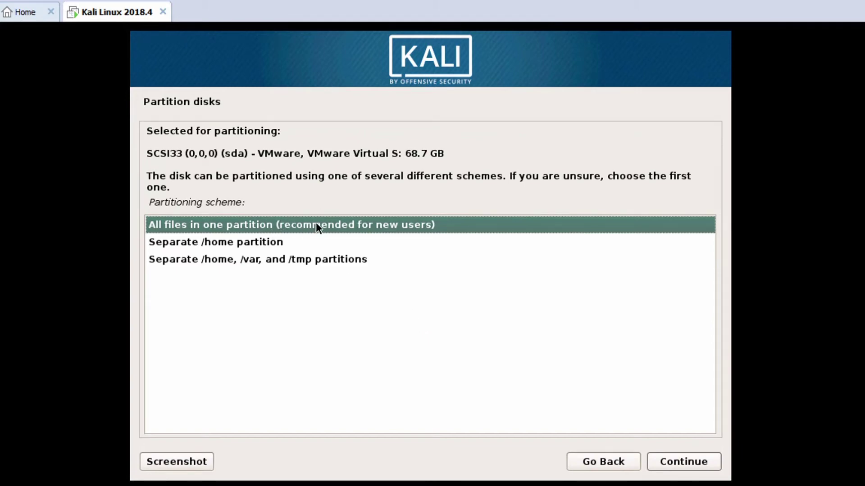
{"action": "left_click", "coordinate": [693, 466]}
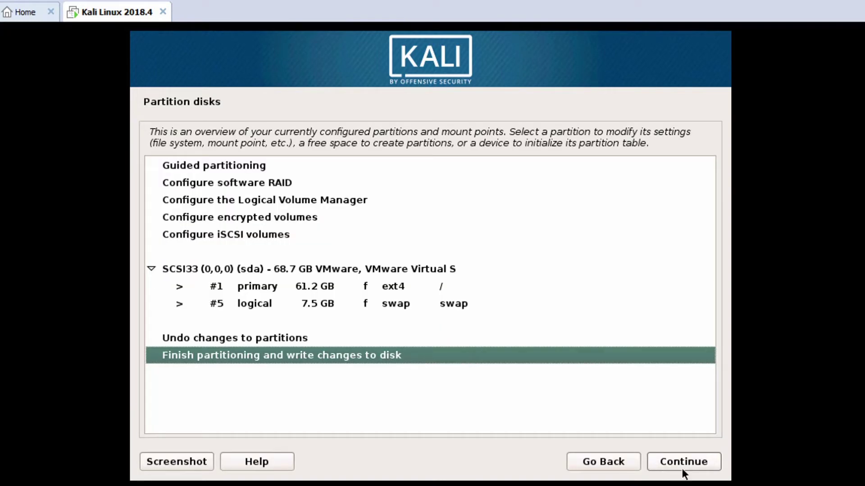
{"action": "left_click", "coordinate": [683, 468]}
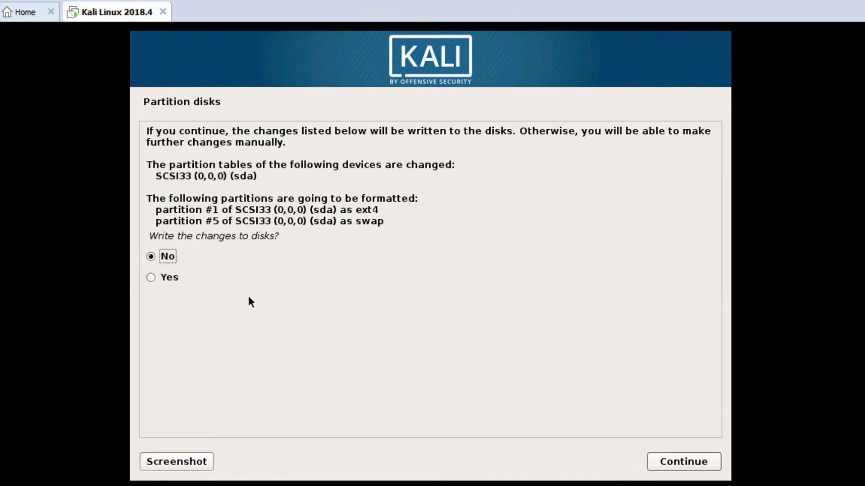
{"action": "left_click", "coordinate": [163, 278]}
{"action": "left_click", "coordinate": [693, 461]}
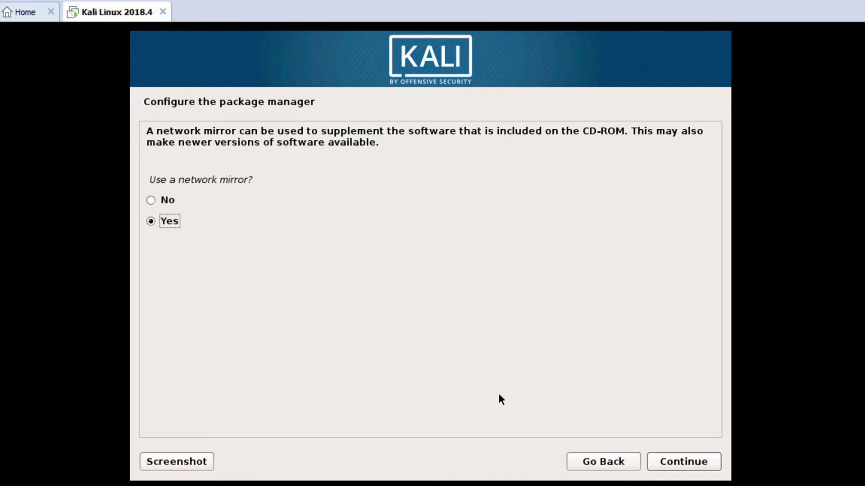
Accept the network mirror setting and complete the installation so the VM reboots to the login screen.
{"action": "left_click", "coordinate": [684, 461]}
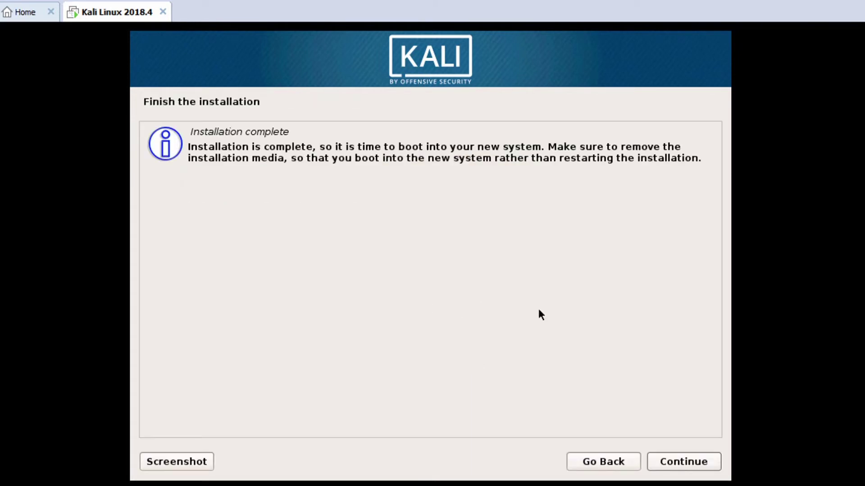
{"action": "left_click", "coordinate": [680, 466]}
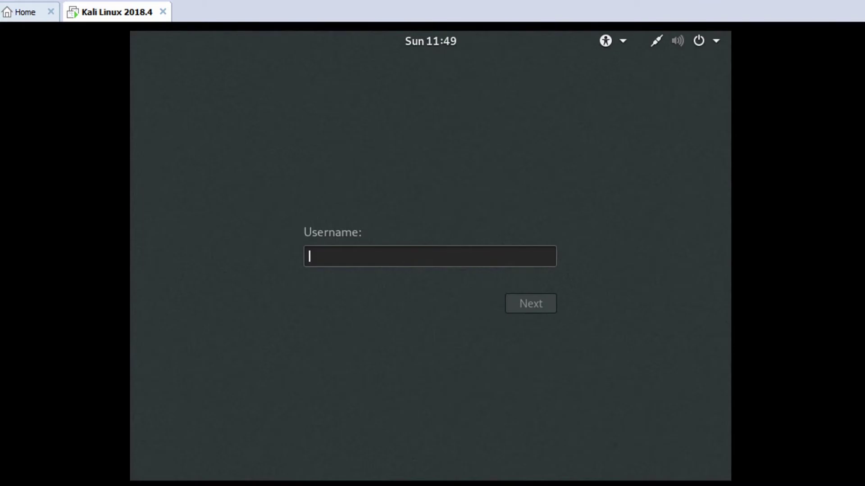
Sign in to Kali as user 'root' with the account password.
{"action": "type", "text": "rooy"}
{"action": "key", "text": "BackSpace"}
{"action": "type", "text": "t"}
{"action": "key", "text": "Return"}
{"action": "type", "text": "******"}
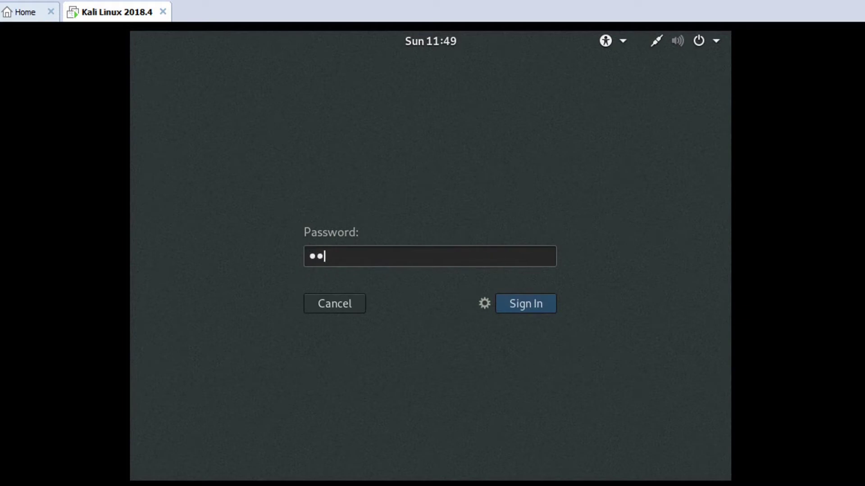
{"action": "type", "text": "****"}
{"action": "key", "text": "Return"}
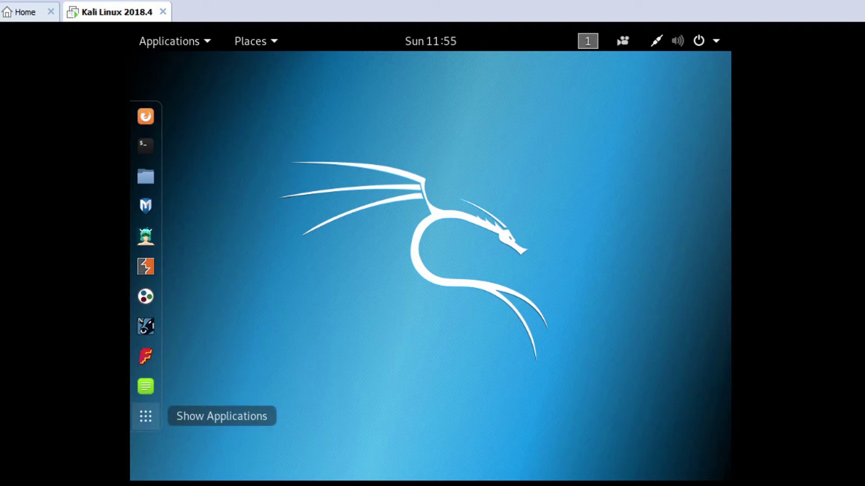
Search the applications for 'dis' and open the Displays settings showing 800×600.
{"action": "left_click", "coordinate": [145, 416]}
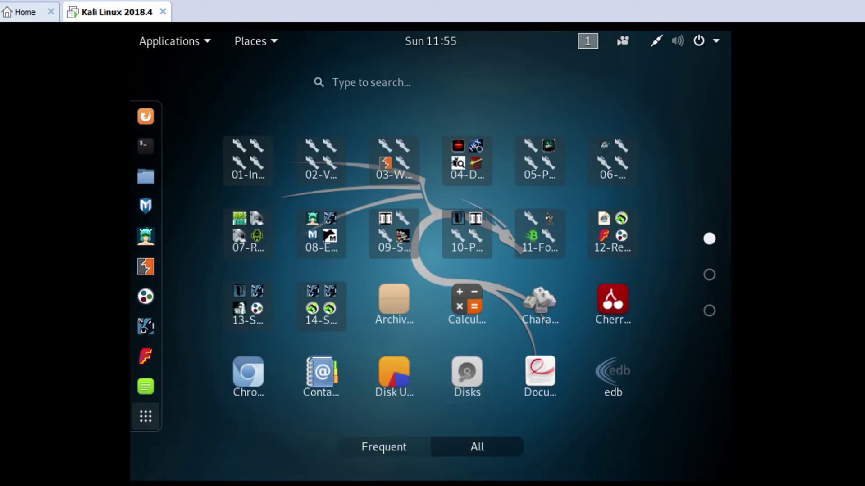
{"action": "left_click", "coordinate": [334, 82]}
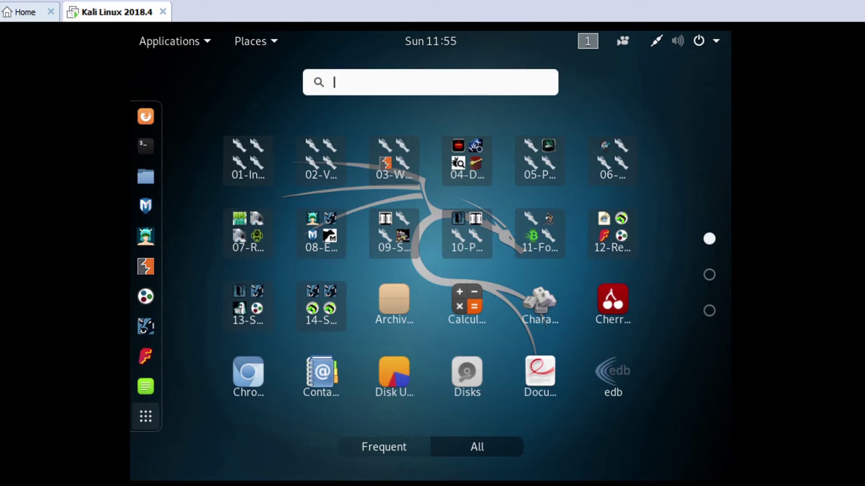
{"action": "type", "text": "dis"}
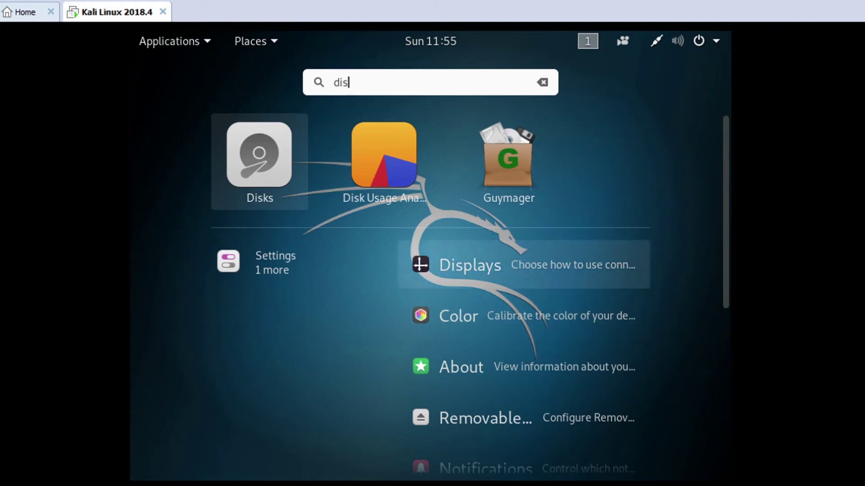
{"action": "left_click", "coordinate": [471, 265]}
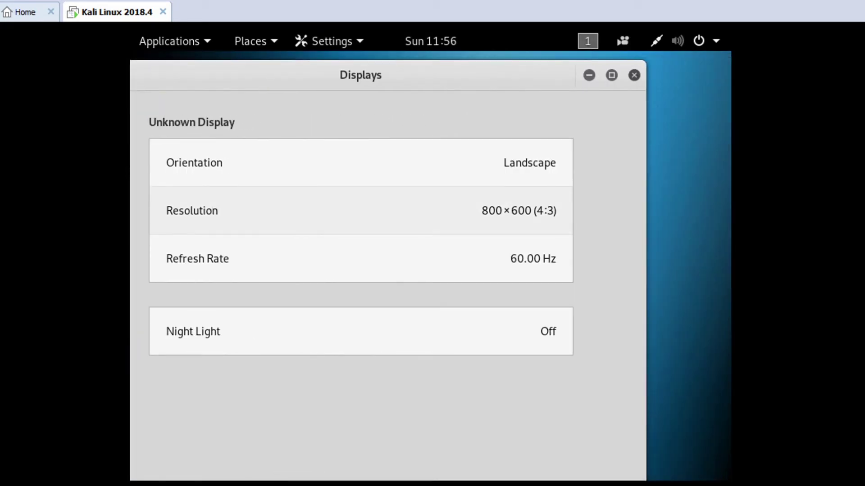
Select 1360×768 (16:9) from the resolution list and apply it.
{"action": "left_click", "coordinate": [360, 211]}
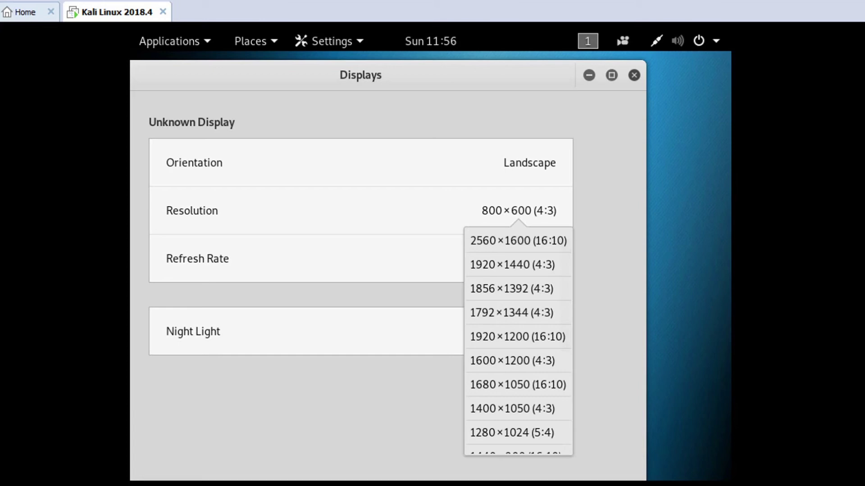
{"action": "scroll", "coordinate": [516, 322], "scroll_direction": "down", "scroll_amount": 3}
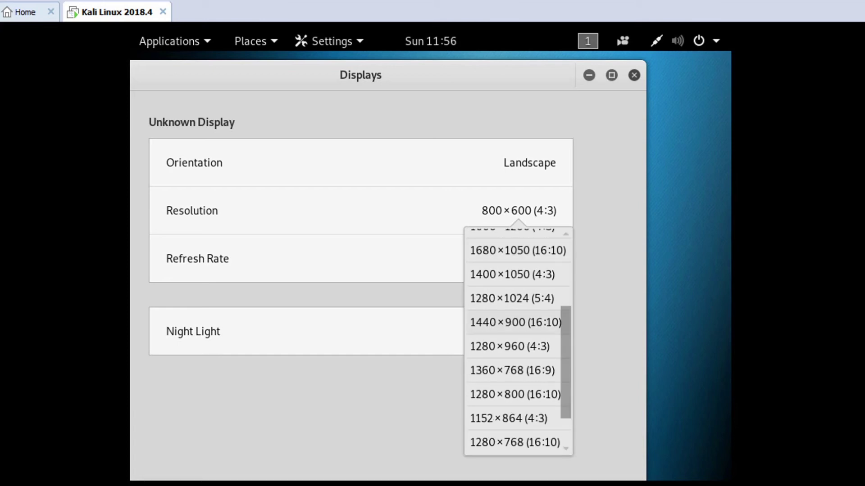
{"action": "scroll", "coordinate": [516, 323], "scroll_direction": "down", "scroll_amount": 1}
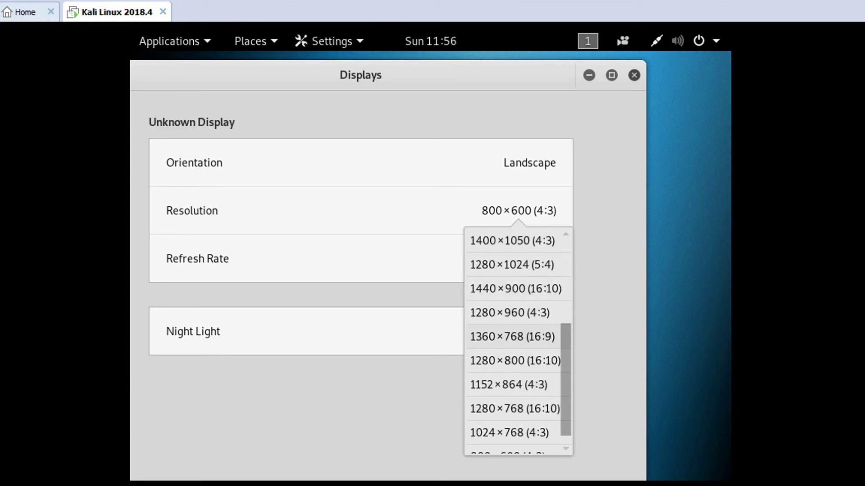
{"action": "left_click", "coordinate": [512, 336]}
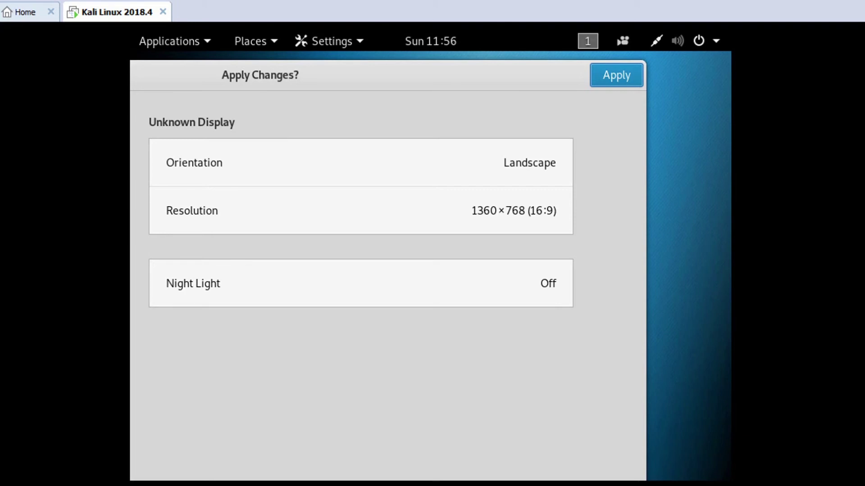
{"action": "left_click", "coordinate": [616, 76]}
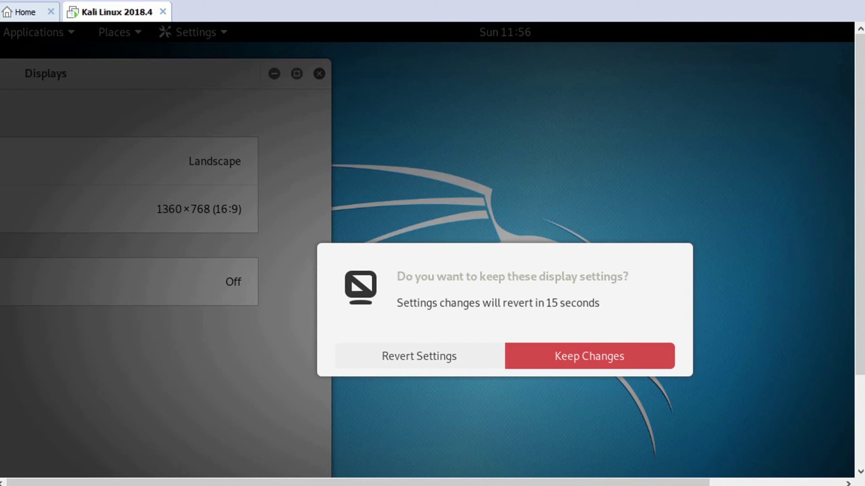
Keep the 1360×768 resolution, switch the VM to full screen, and close Displays.
{"action": "key", "text": "Return"}
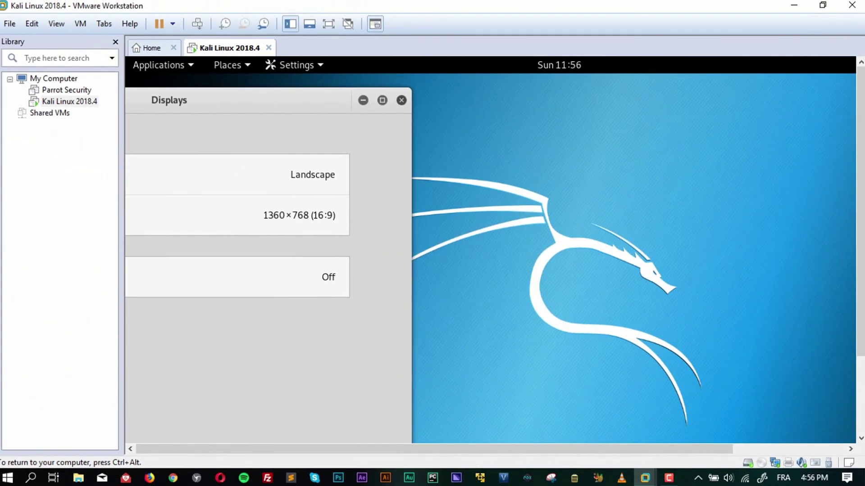
{"action": "key", "text": "ctrl+alt+Return"}
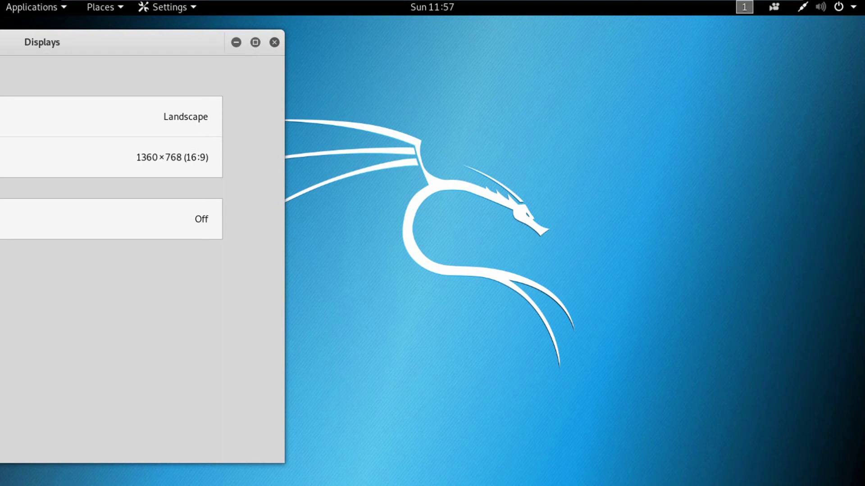
{"action": "left_click", "coordinate": [274, 42]}
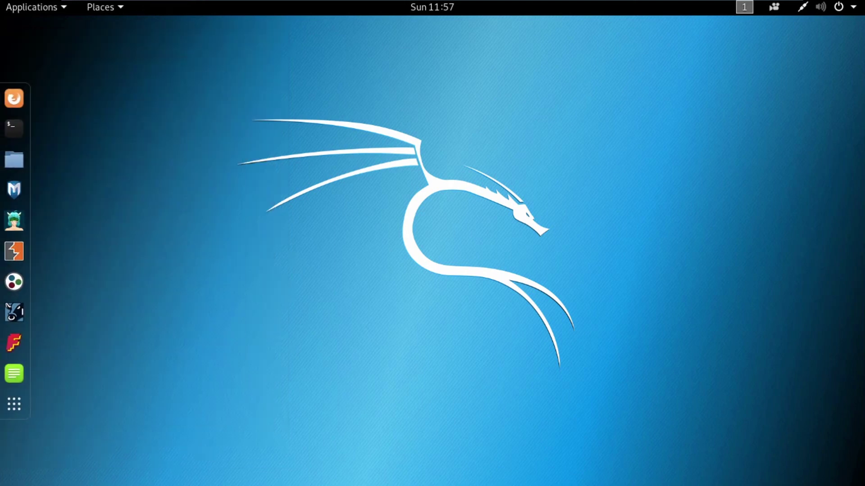